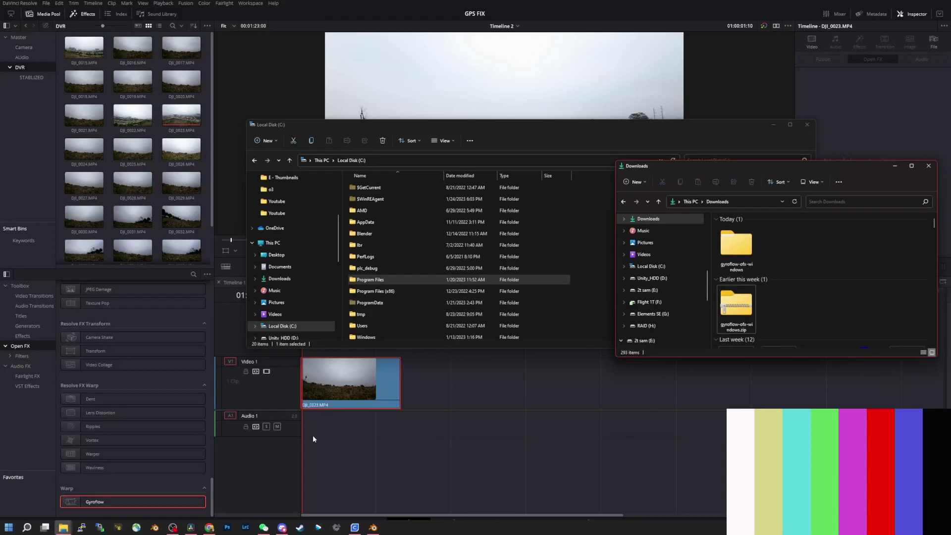
# Step: Drop the Gyroflow Warp effect onto DJI_0023 and play from about 23 seconds to preview stabilization
pyautogui.click(241, 491)
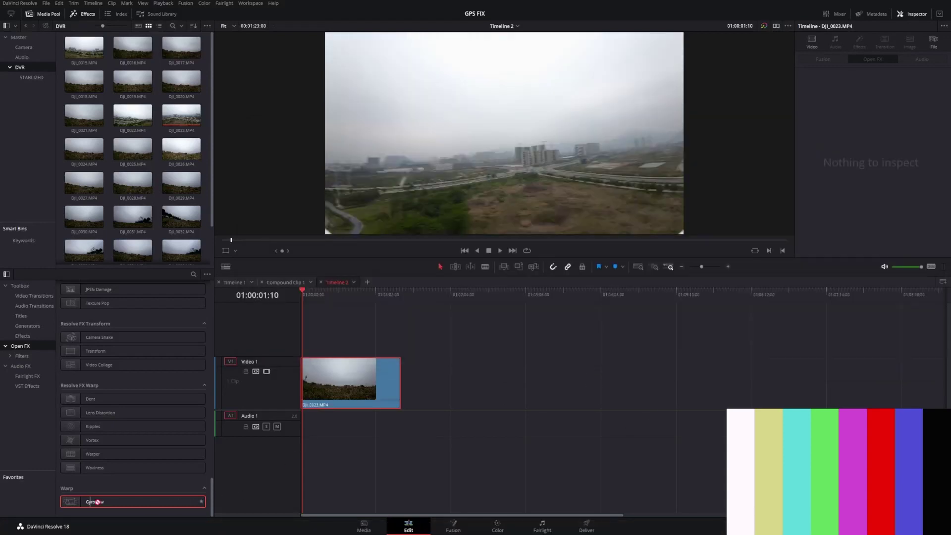
pyautogui.moveTo(115, 502); pyautogui.dragTo(347, 383)
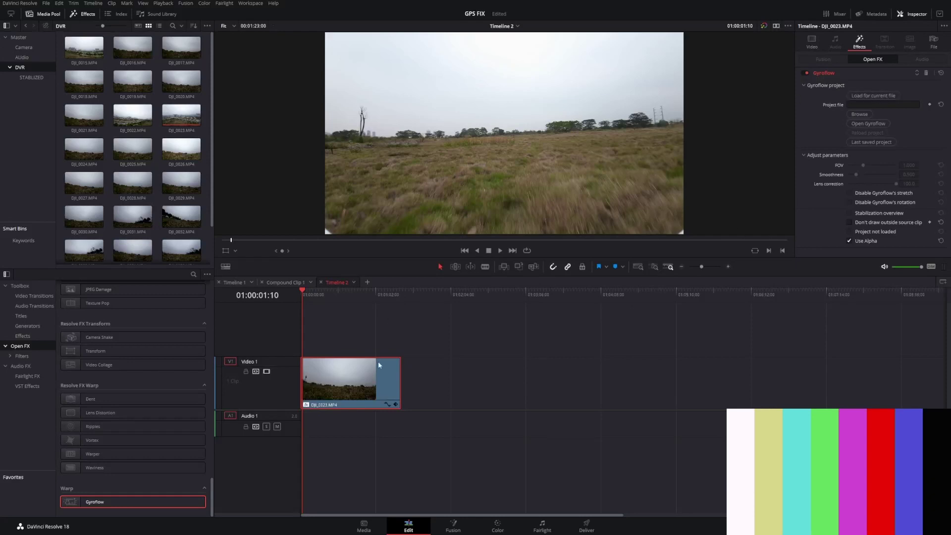
pyautogui.click(328, 295)
pyautogui.press('space')
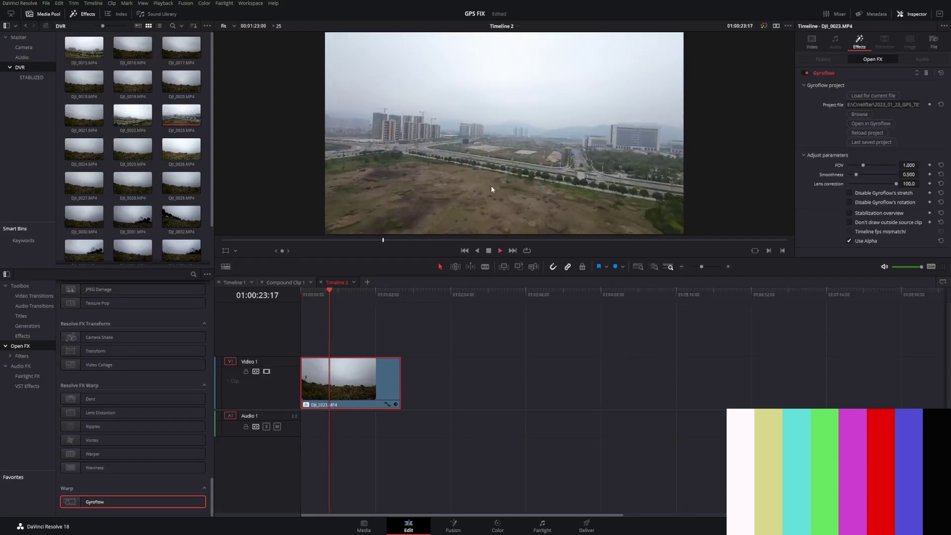
pyautogui.click(349, 293)
pyautogui.click(311, 292)
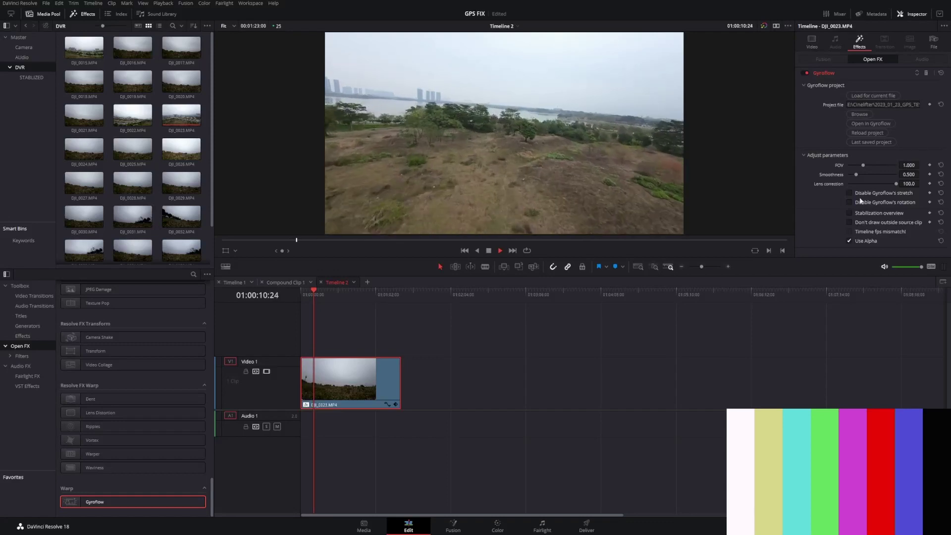
pyautogui.press('space')
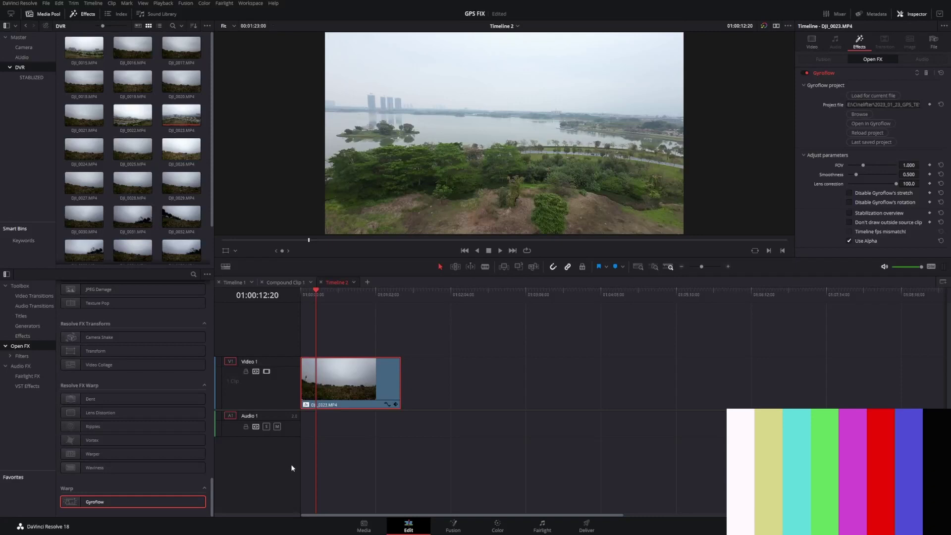
# Step: Bring the Local Disk (C:) and Downloads Explorer windows forward and arrange them side by side
pyautogui.hotkey('alt', 'Tab')
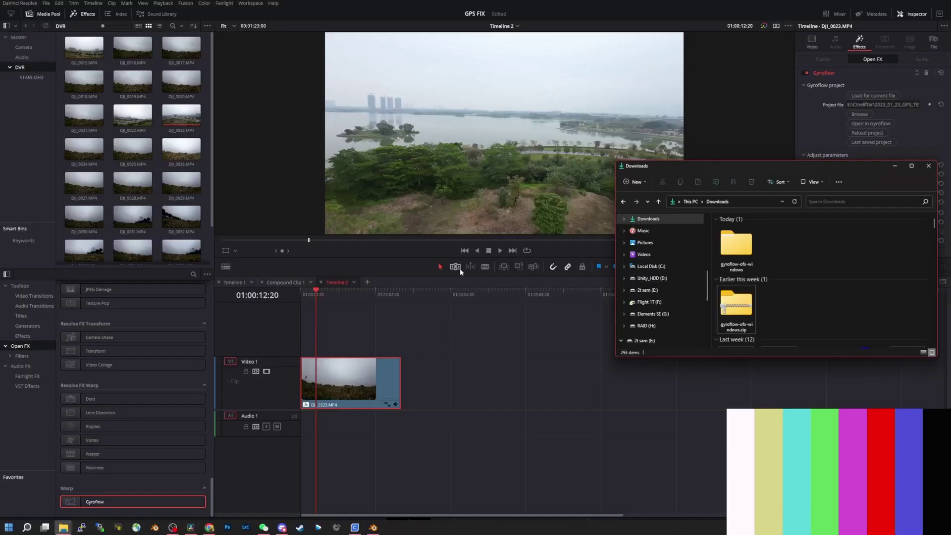
pyautogui.hotkey('alt', 'Tab')
pyautogui.hotkey('alt', 'Tab')
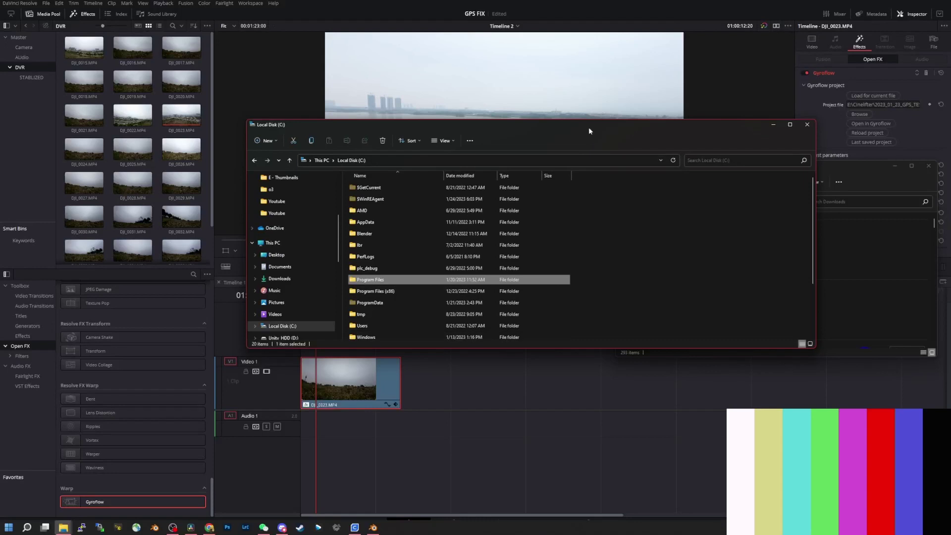
pyautogui.moveTo(589, 127); pyautogui.dragTo(403, 177)
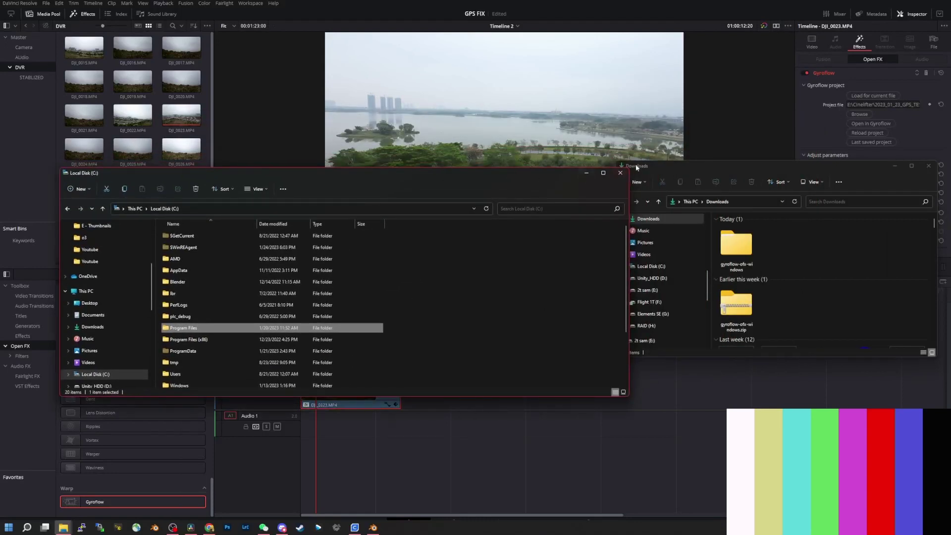
pyautogui.moveTo(784, 166); pyautogui.dragTo(580, 171)
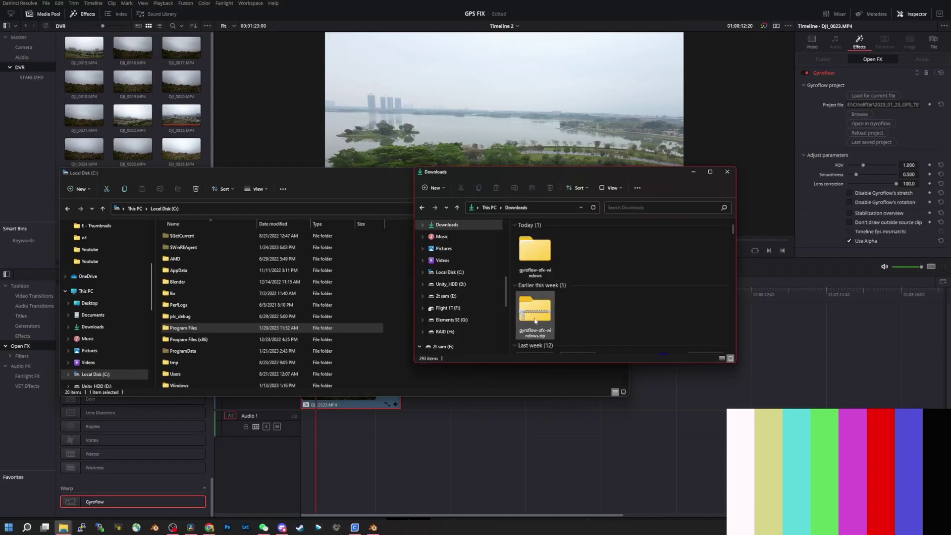
# Step: Delete the leftover gyroflow-ofx-windows zip file
pyautogui.doubleClick(536, 254)
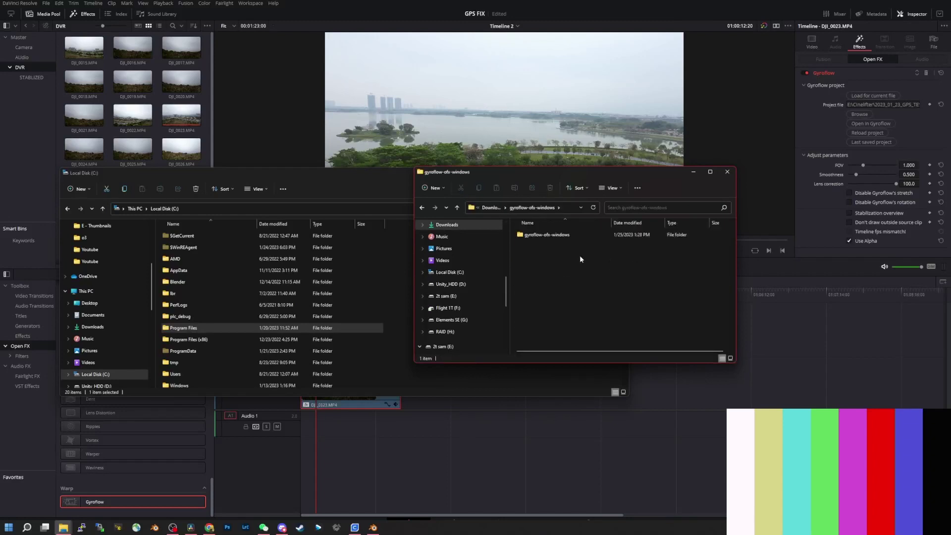
pyautogui.click(474, 225)
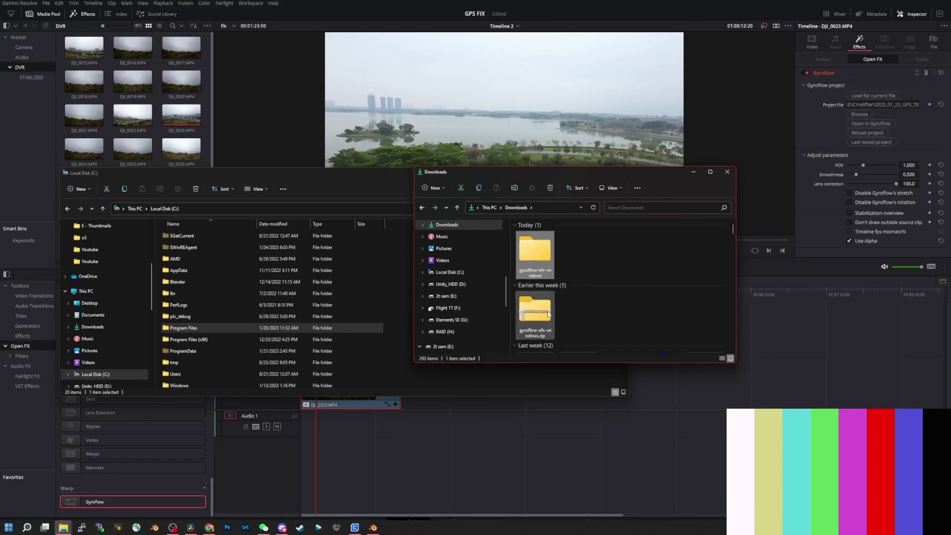
pyautogui.rightClick(537, 315)
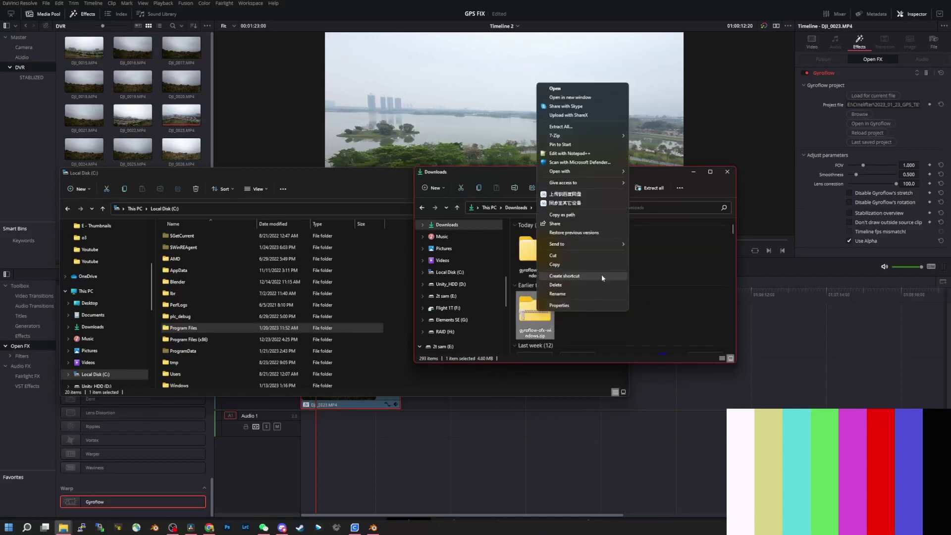
pyautogui.press('Escape')
pyautogui.doubleClick(528, 249)
pyautogui.rightClick(548, 246)
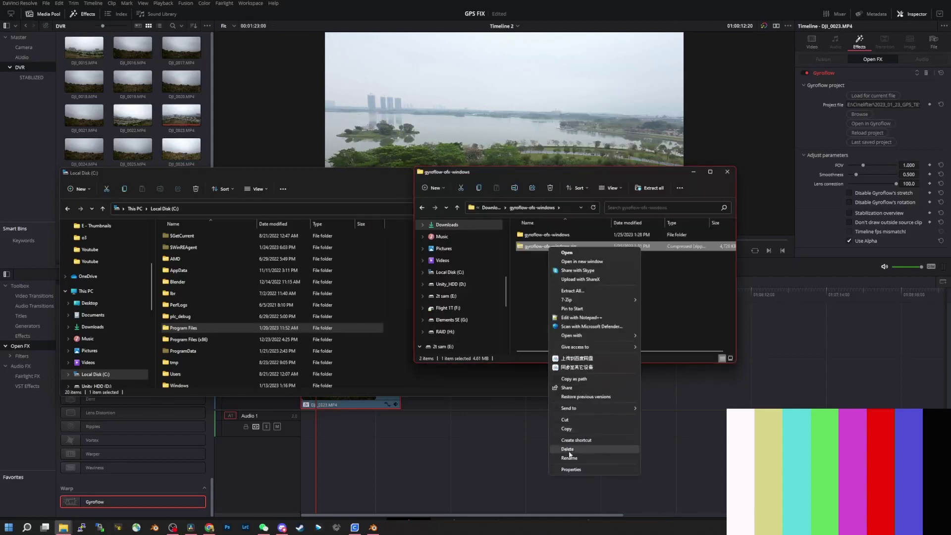
pyautogui.click(567, 450)
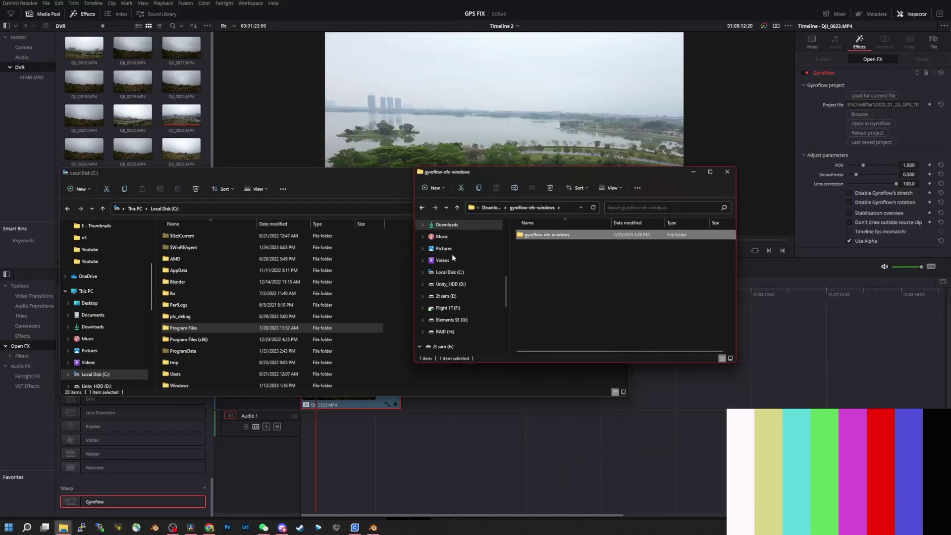
# Step: Open the extracted gyroflow-ofx-windows folder and select Gyroflow.ofx.bundle
pyautogui.doubleClick(676, 236)
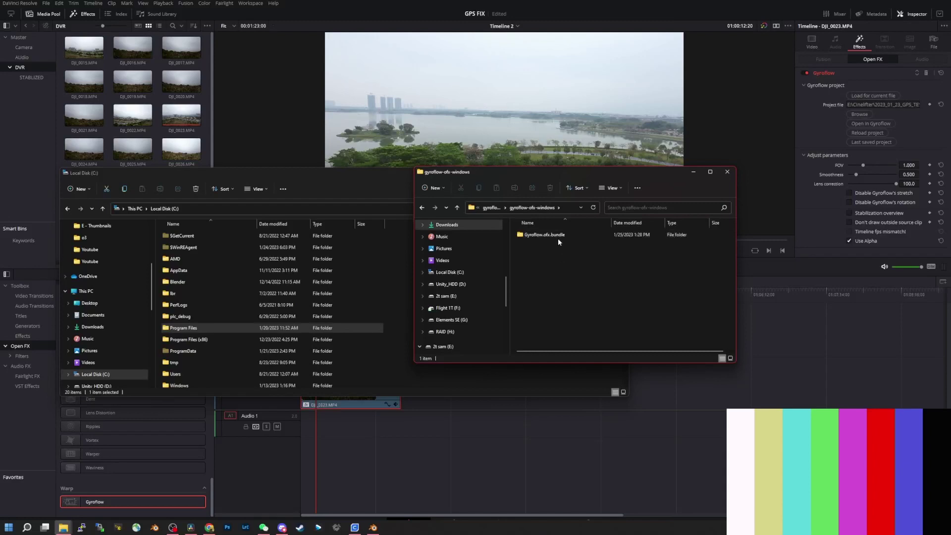
pyautogui.click(550, 236)
pyautogui.moveTo(569, 171); pyautogui.dragTo(691, 155)
# Step: Browse the C drive to Program Files\Common Files\OFX\Plugins
pyautogui.moveTo(396, 177); pyautogui.dragTo(466, 135)
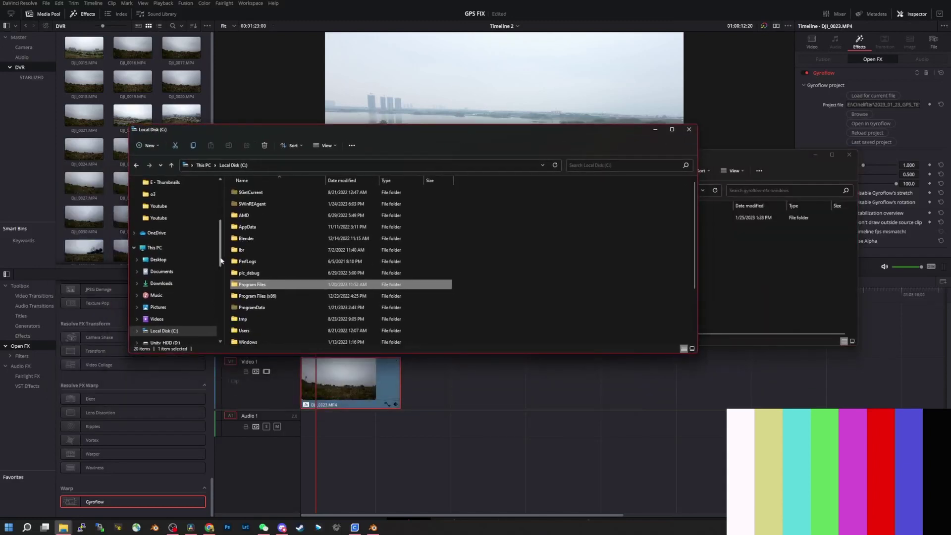
pyautogui.doubleClick(272, 285)
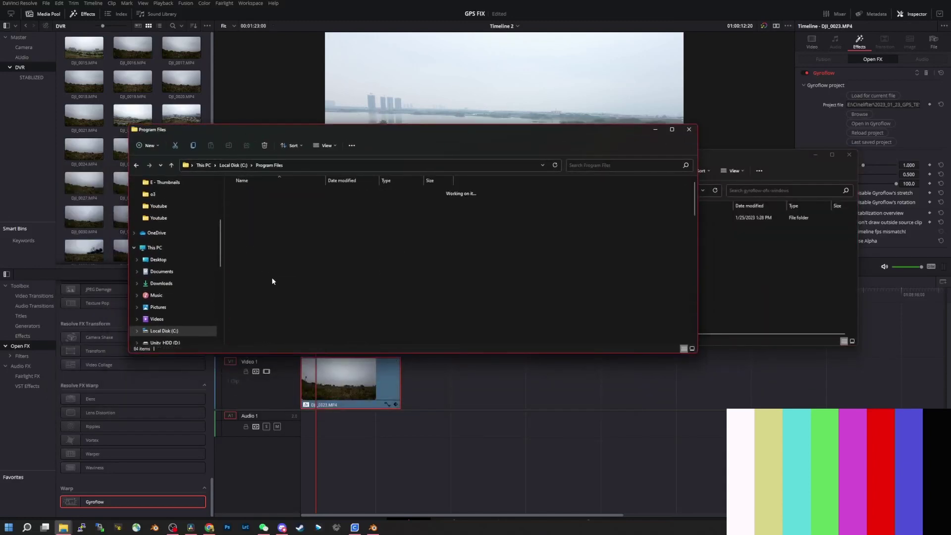
pyautogui.doubleClick(257, 331)
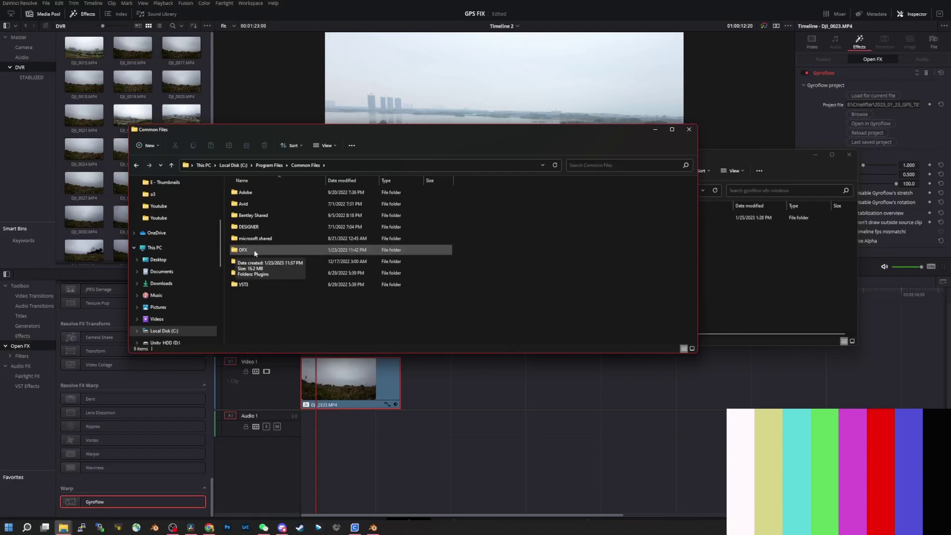
pyautogui.doubleClick(270, 248)
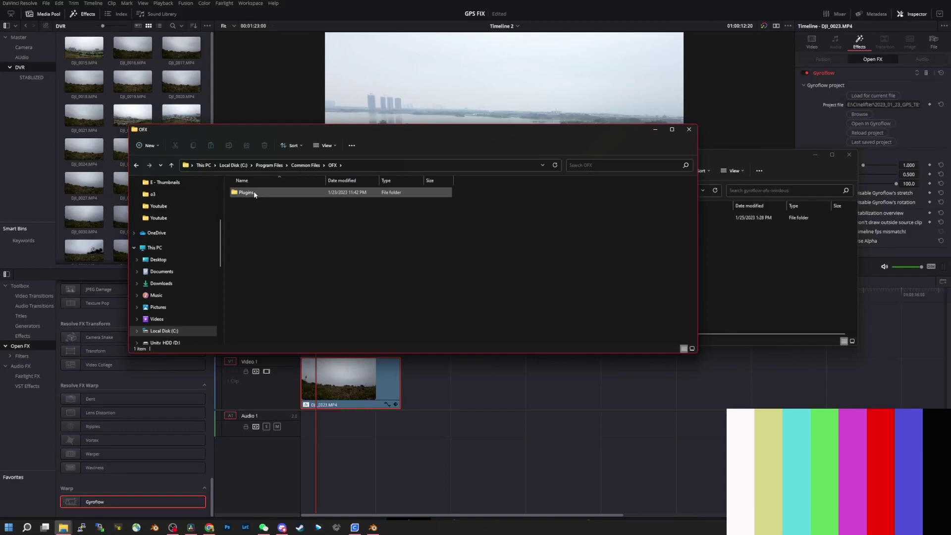
pyautogui.doubleClick(253, 192)
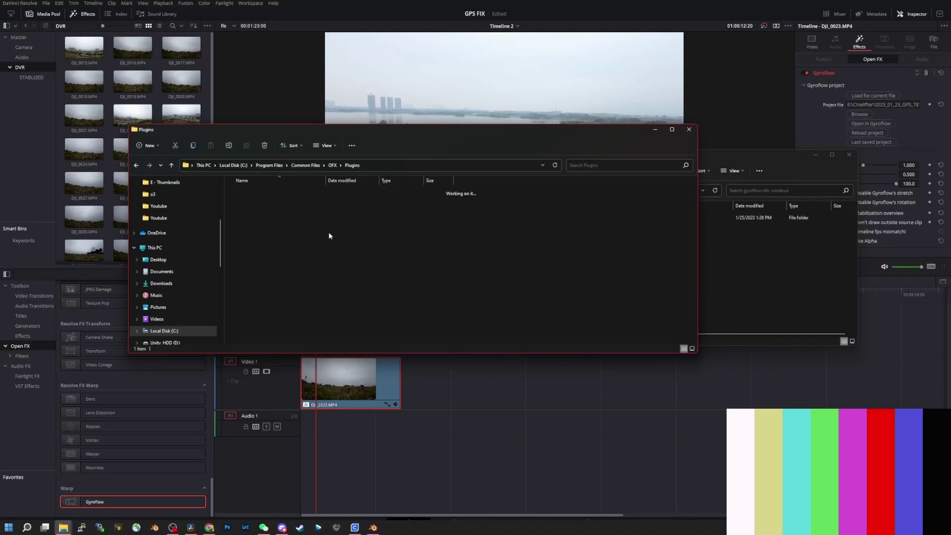
# Step: Move Gyroflow.ofx.bundle into the Plugins folder and close both Explorer windows
pyautogui.click(722, 171)
pyautogui.moveTo(673, 221)
pyautogui.mouseDown()
pyautogui.moveTo(619, 244)
pyautogui.moveTo(264, 233)
pyautogui.moveTo(255, 214)
pyautogui.moveTo(685, 216)
pyautogui.mouseUp()
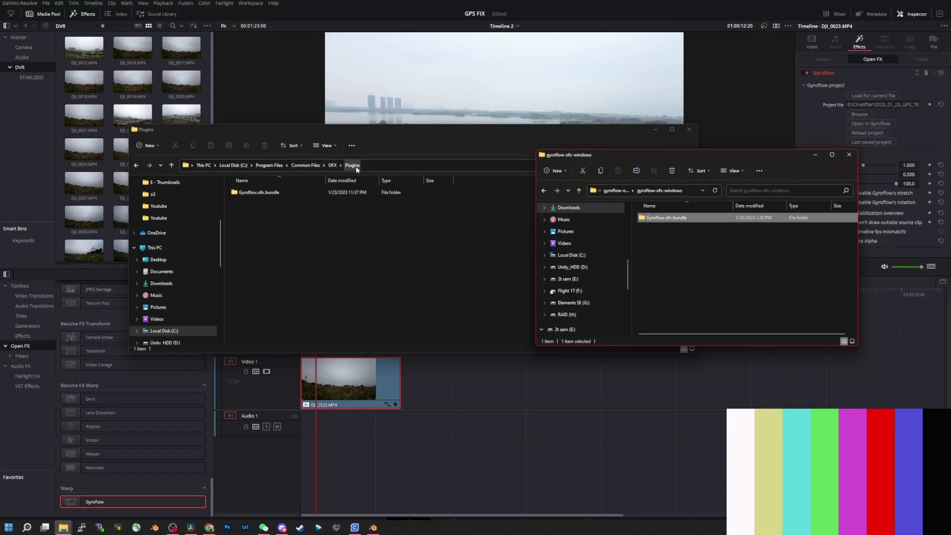
pyautogui.click(848, 154)
pyautogui.click(688, 130)
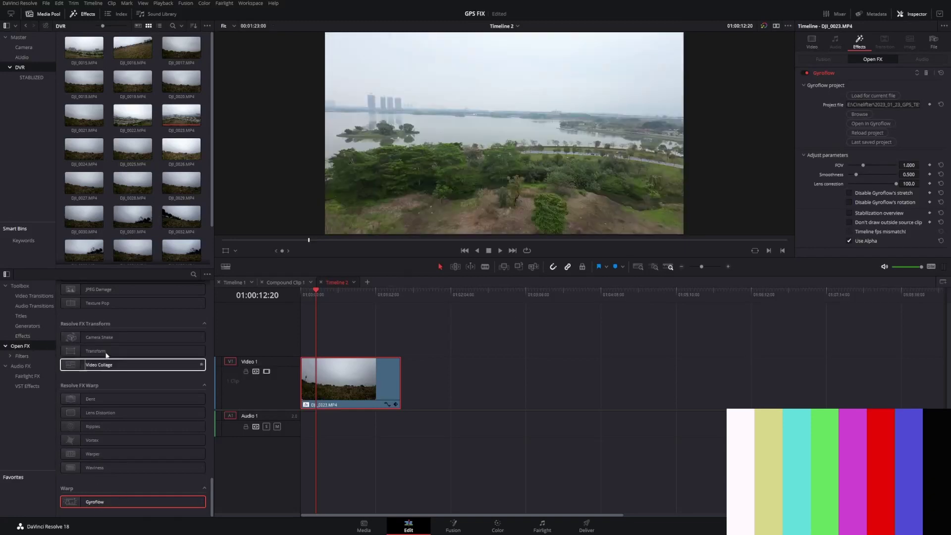
# Step: Search the effects library for 'gyr', clear the search, and delete Gyroflow from the clip
pyautogui.scroll(15, 106, 354)
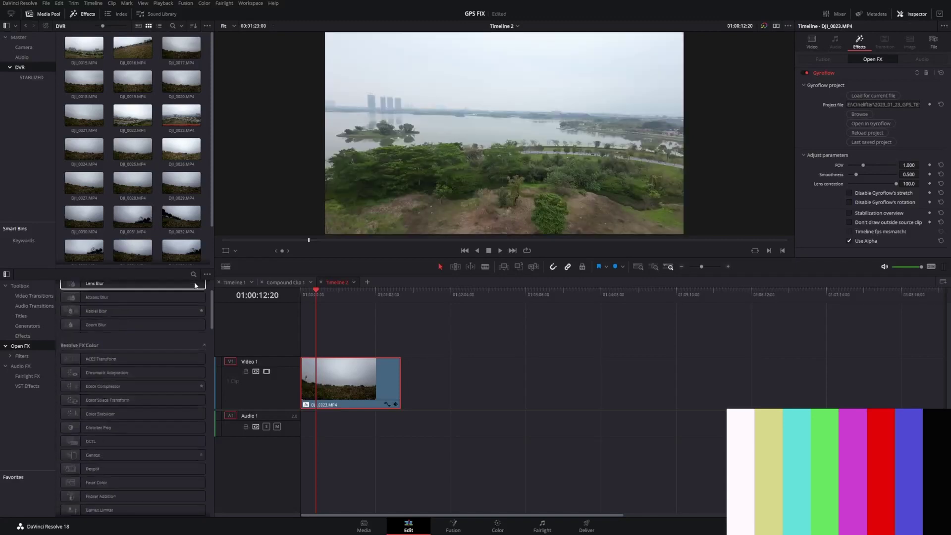
pyautogui.click(193, 275)
pyautogui.write('gyr')
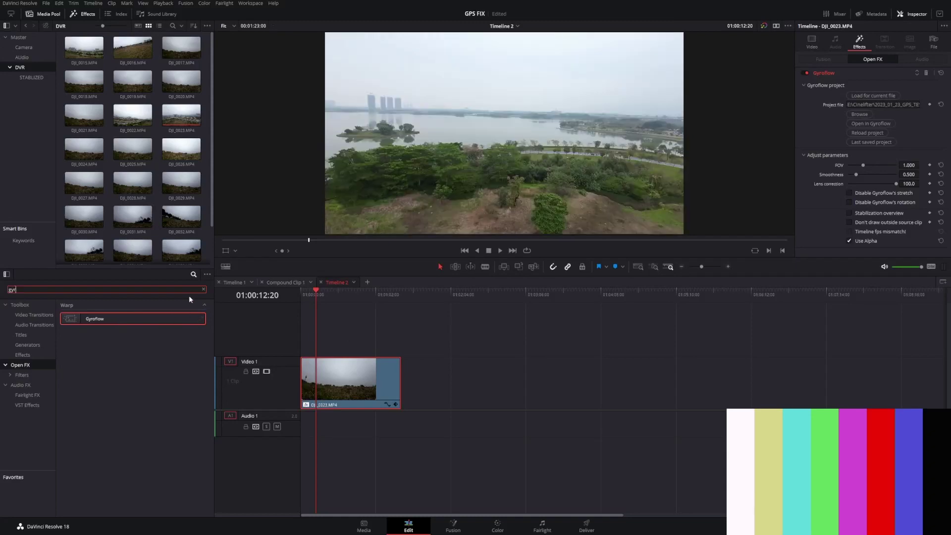
pyautogui.click(203, 289)
pyautogui.click(926, 73)
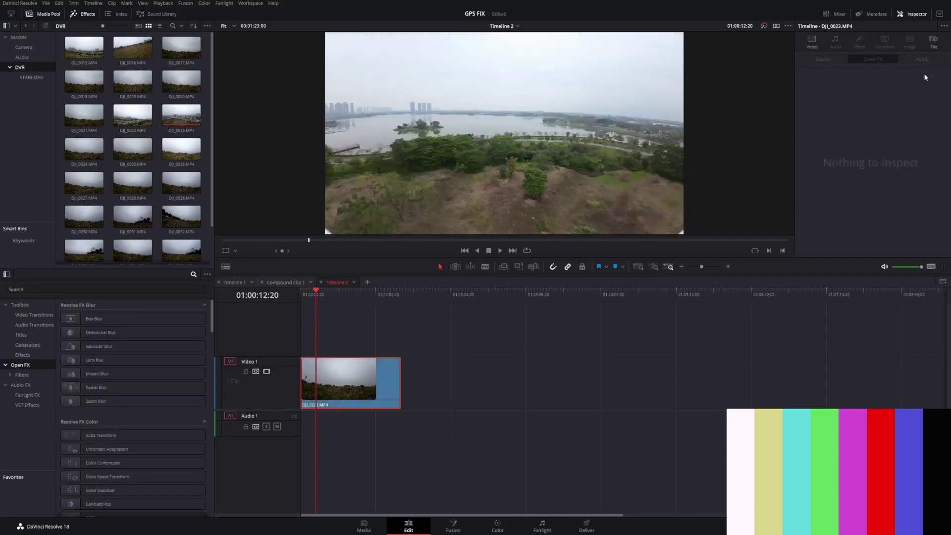
# Step: Scrub the unstabilized footage and return the playhead to 01:00:09:20
pyautogui.scroll(-20, 112, 363)
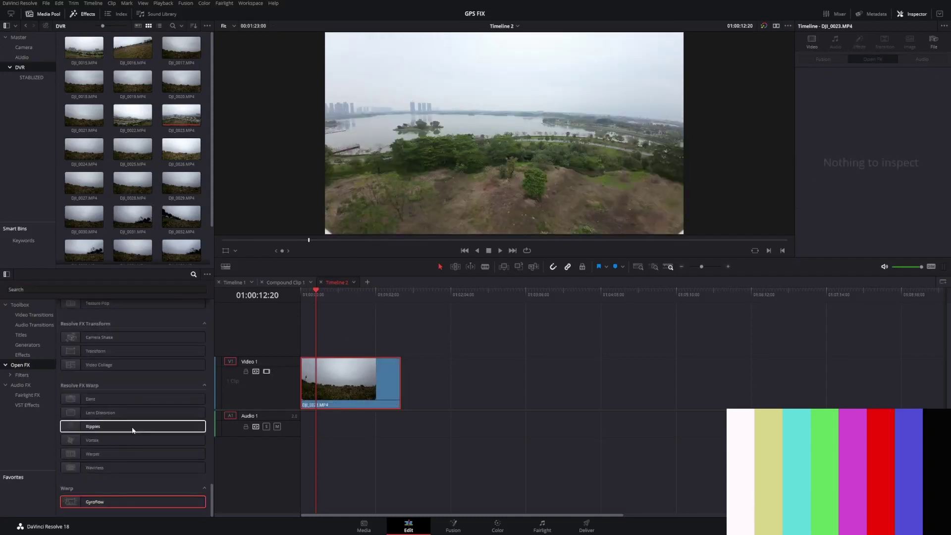
pyautogui.moveTo(324, 385)
pyautogui.mouseDown()
pyautogui.moveTo(416, 385)
pyautogui.moveTo(324, 385)
pyautogui.mouseUp()
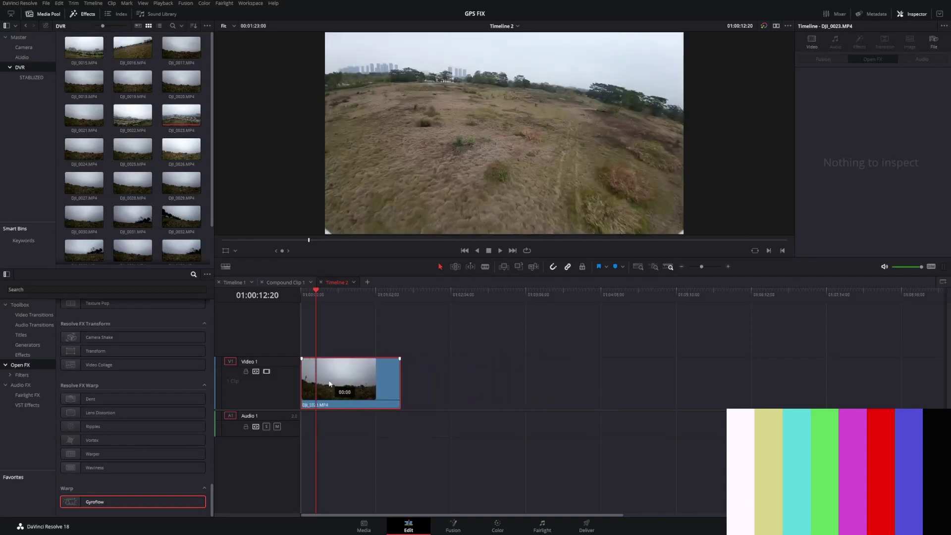
pyautogui.moveTo(313, 293); pyautogui.dragTo(338, 295)
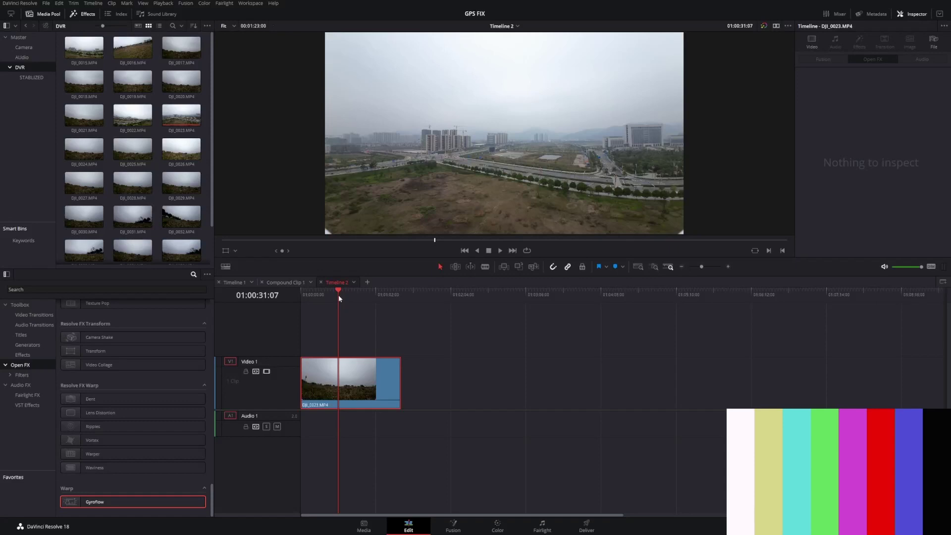
pyautogui.click(312, 300)
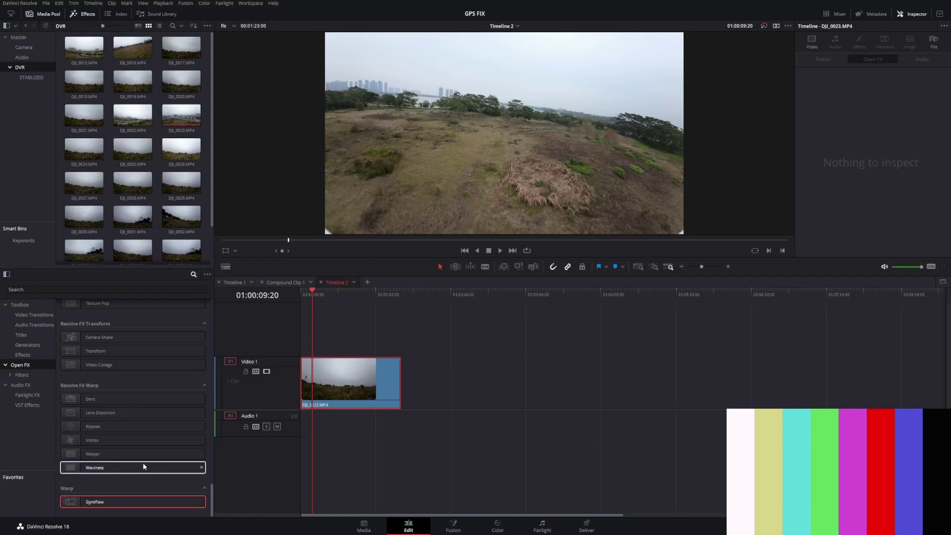
# Step: Reapply Gyroflow to DJI_0023, load its project for the current file, and toggle it off and on
pyautogui.moveTo(94, 502); pyautogui.dragTo(345, 380)
pyautogui.click(883, 95)
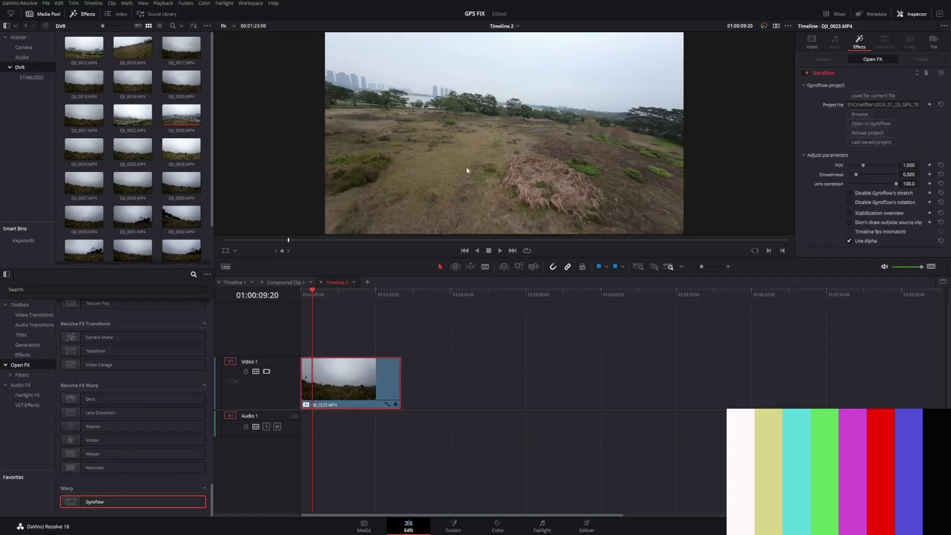
pyautogui.click(804, 73)
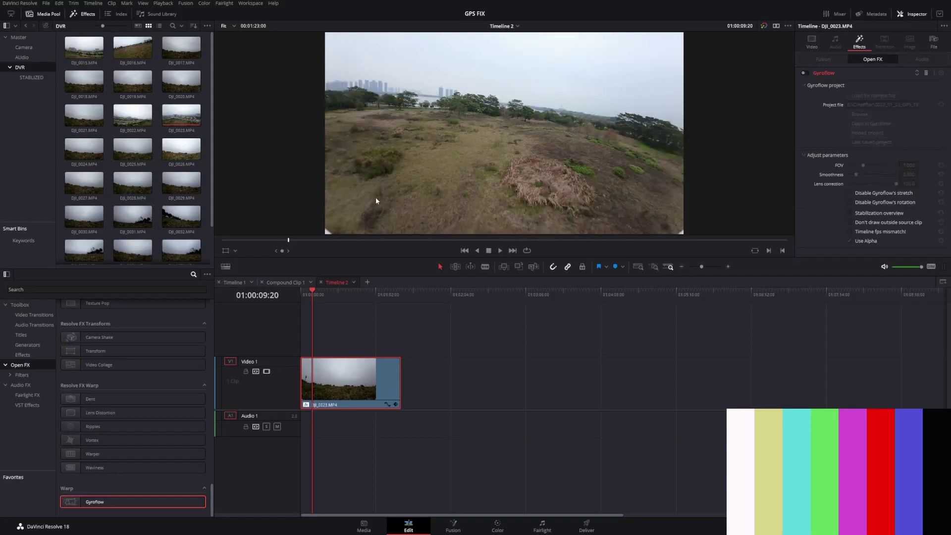
pyautogui.click(804, 74)
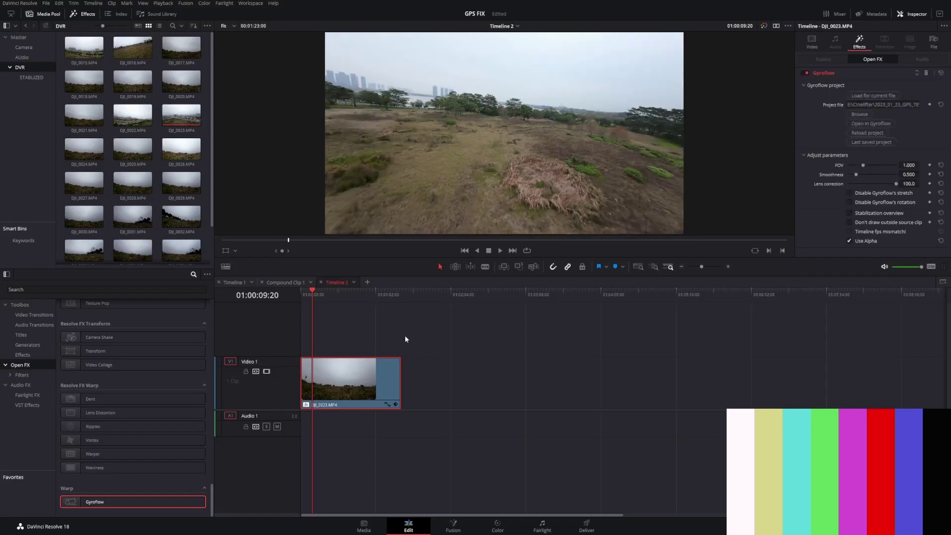
# Step: Play the stabilized clip from the start and slide DJI_0023 slightly later on the track
pyautogui.press('space')
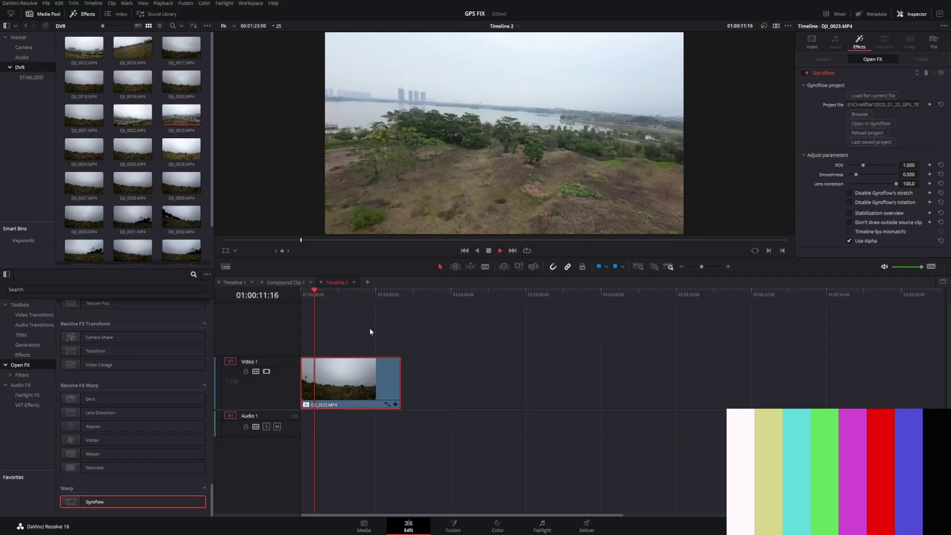
pyautogui.click(301, 291)
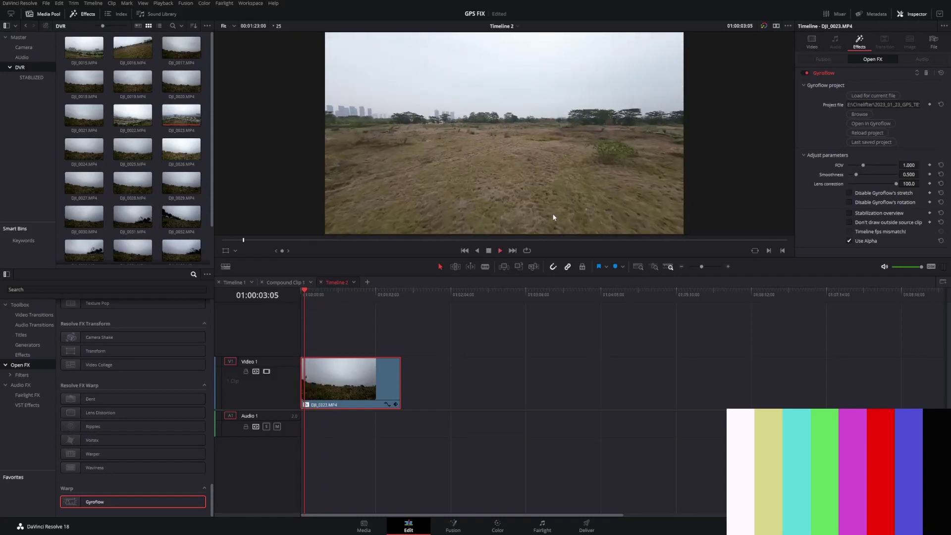
pyautogui.moveTo(333, 380)
pyautogui.mouseDown()
pyautogui.moveTo(393, 379)
pyautogui.moveTo(344, 379)
pyautogui.mouseUp()
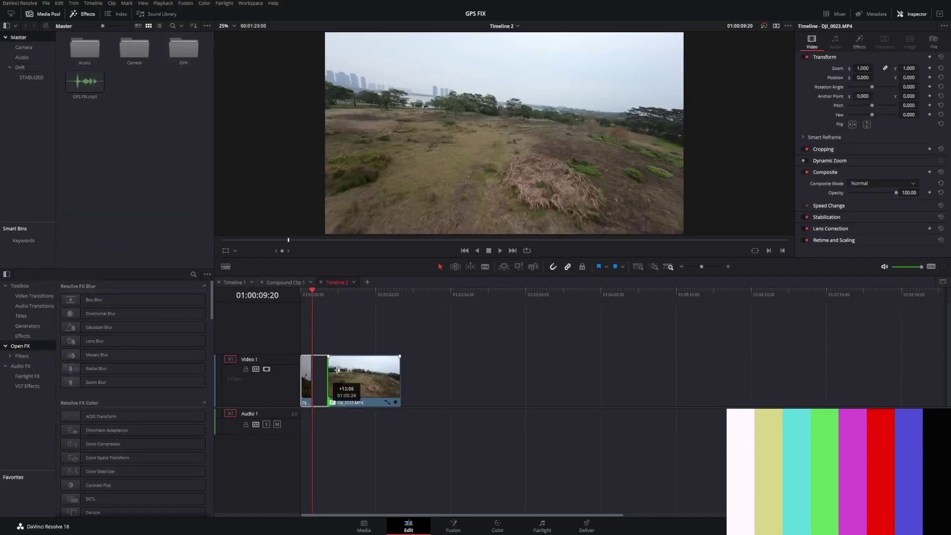
pyautogui.hotkey('alt', 'Tab')
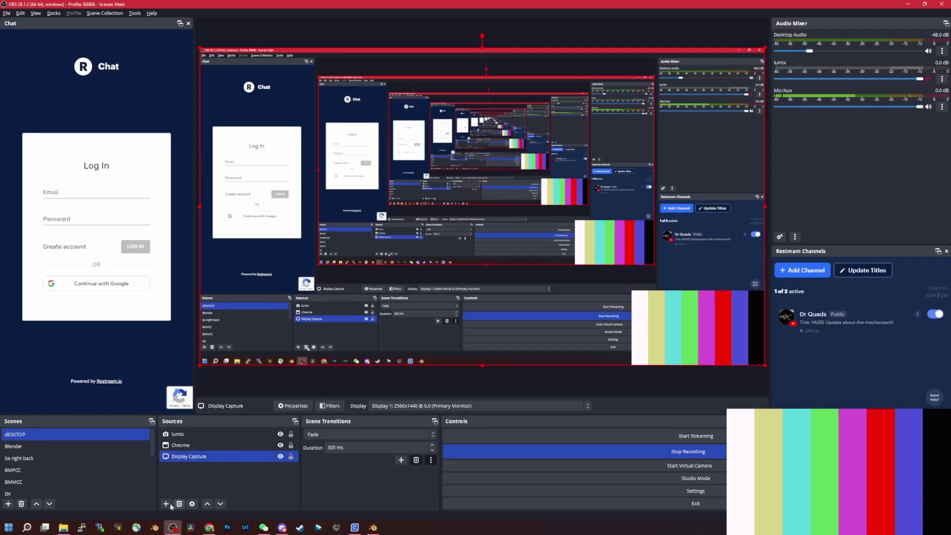
# Step: Relaunch DaVinci Resolve from the Start menu and open the GPS FIX project
pyautogui.click(8, 527)
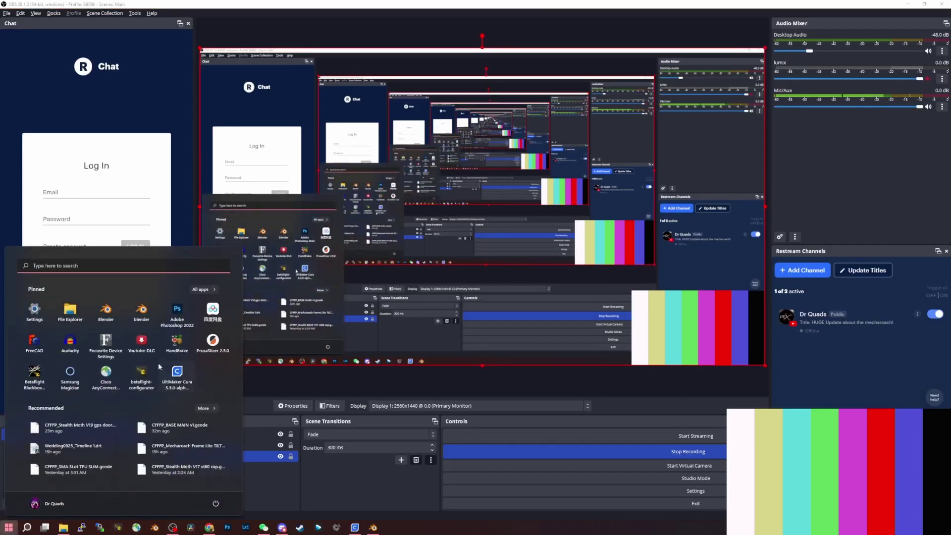
pyautogui.click(479, 348)
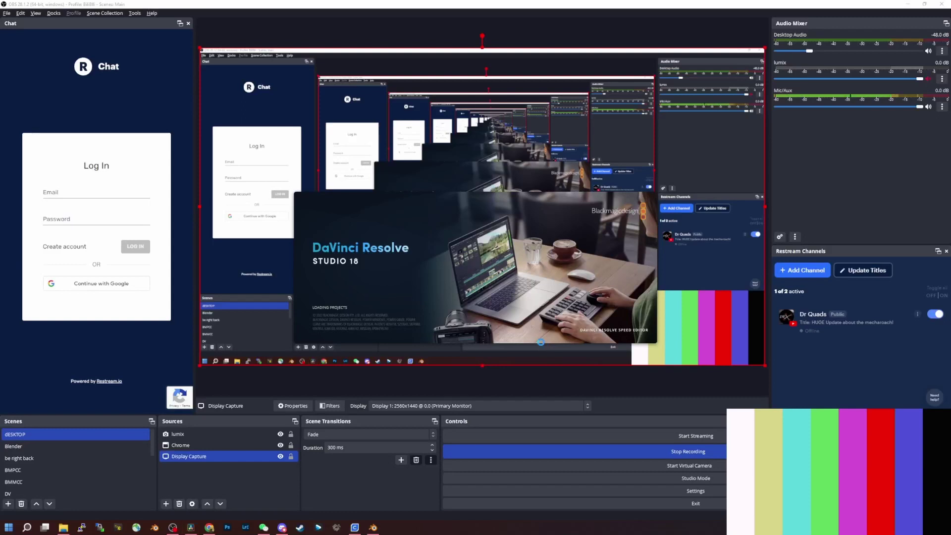
pyautogui.doubleClick(393, 173)
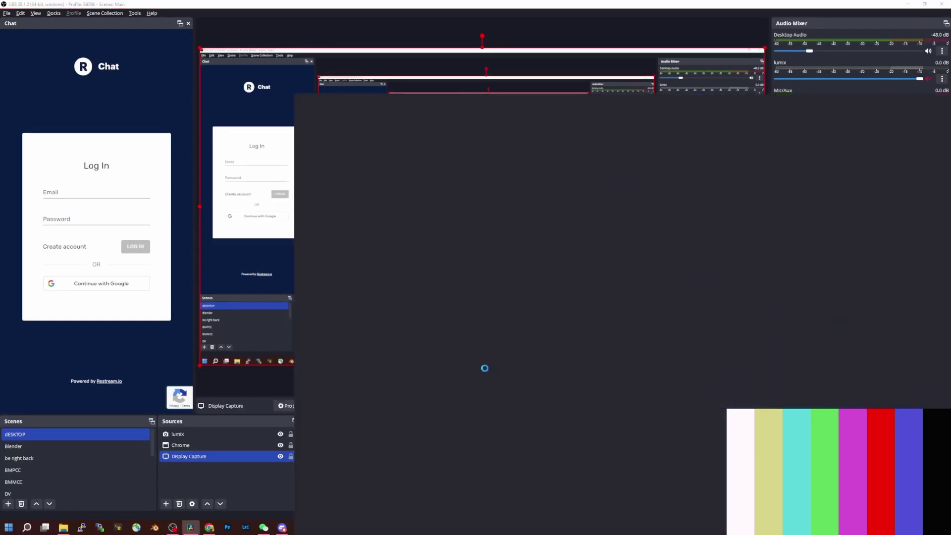
# Step: Delete Gyroflow from DJI_0023's Inspector effects and blade the clip at 01:00:09:20 with Ctrl+B
pyautogui.scroll(5, 393, 412)
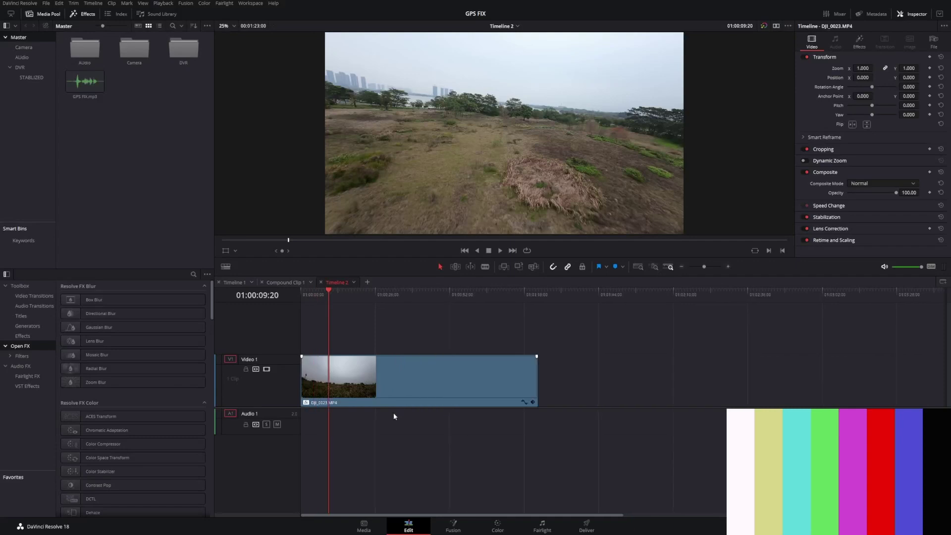
pyautogui.click(451, 375)
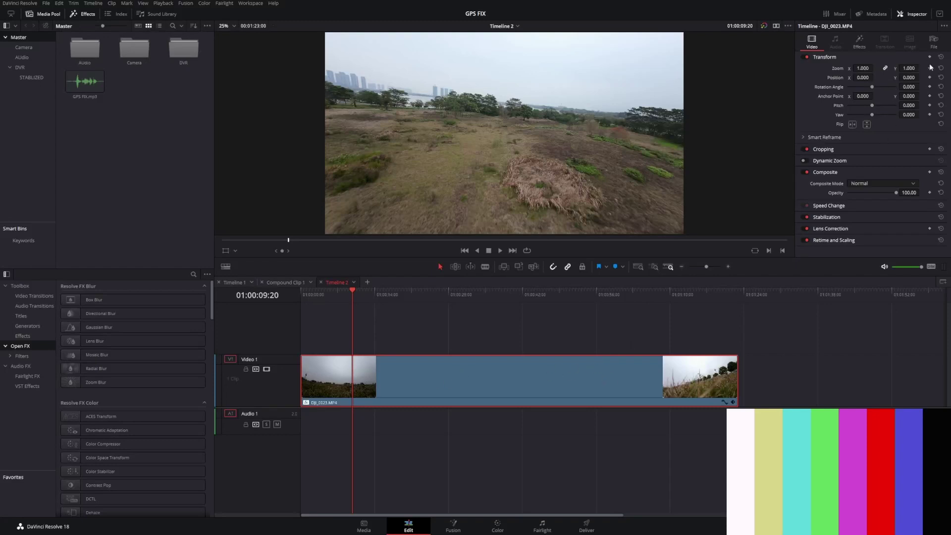
pyautogui.click(859, 42)
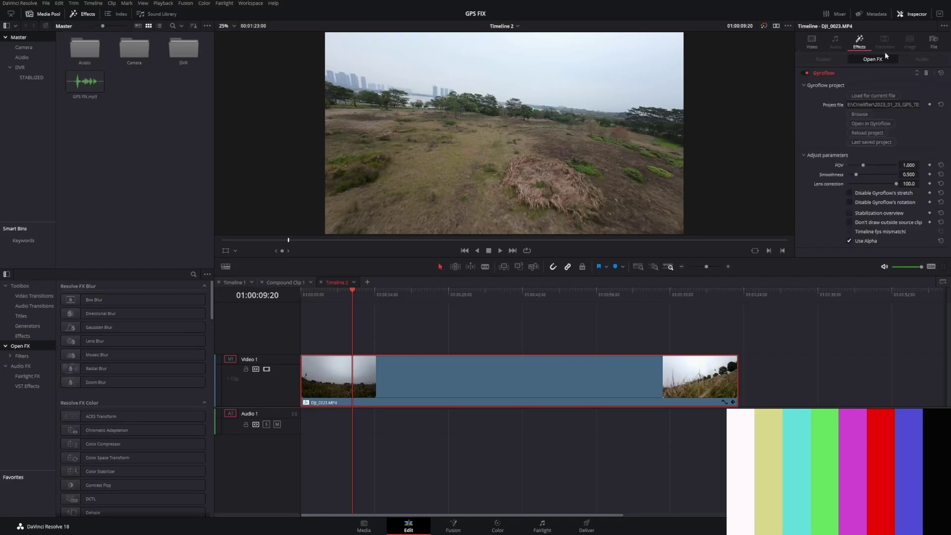
pyautogui.click(925, 74)
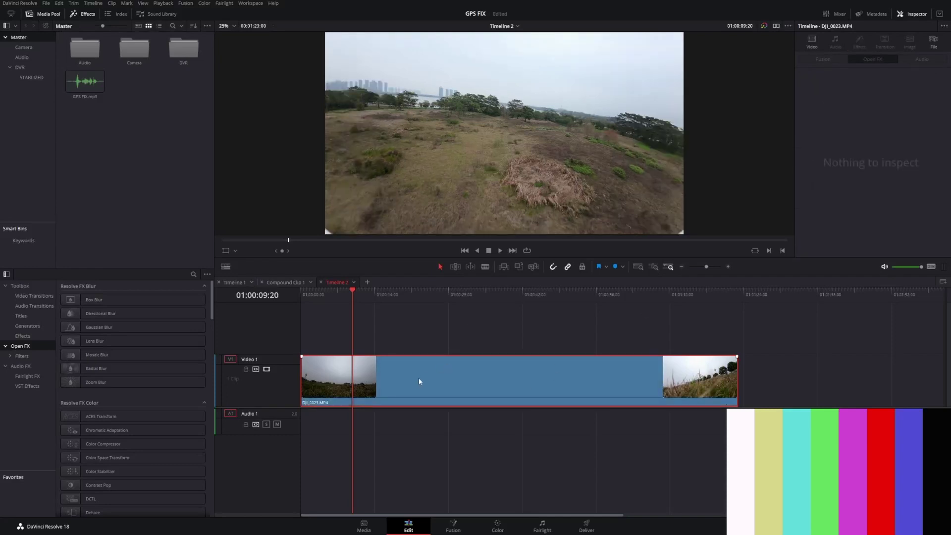
pyautogui.hotkey('ctrl', 'b')
pyautogui.moveTo(353, 377)
pyautogui.mouseDown()
pyautogui.moveTo(636, 376)
pyautogui.moveTo(453, 411)
pyautogui.moveTo(613, 377)
pyautogui.moveTo(354, 377)
pyautogui.mouseUp()
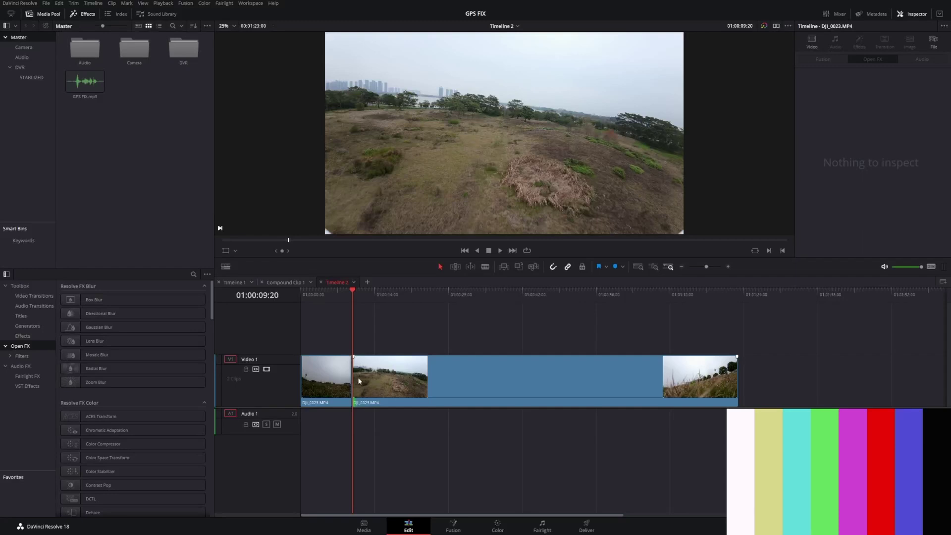
# Step: Trim the second DJI_0023 piece to start around 01:00:29:10, saving the project along the way
pyautogui.moveTo(353, 376)
pyautogui.mouseDown()
pyautogui.moveTo(413, 374)
pyautogui.moveTo(360, 373)
pyautogui.mouseUp()
pyautogui.hotkey('ctrl', 's')
pyautogui.moveTo(354, 376); pyautogui.dragTo(456, 376)
pyautogui.click(457, 295)
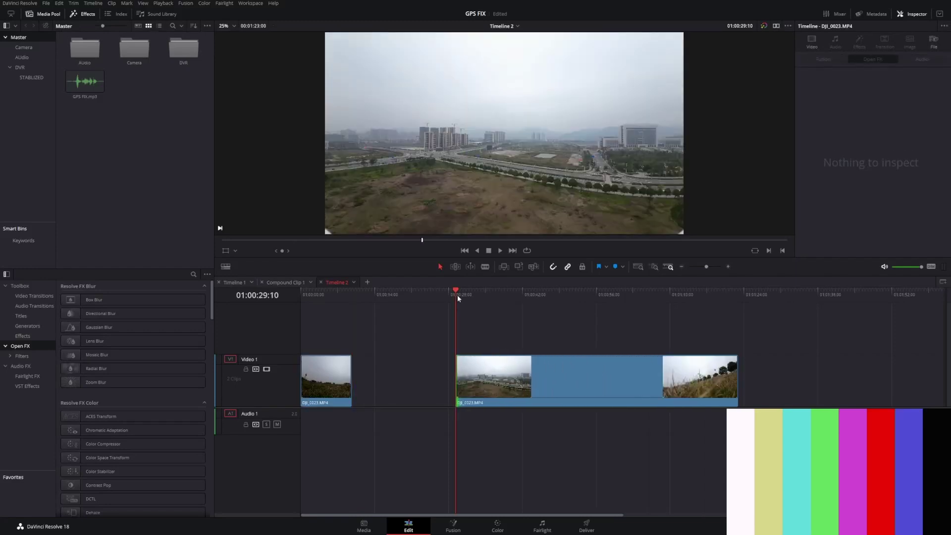